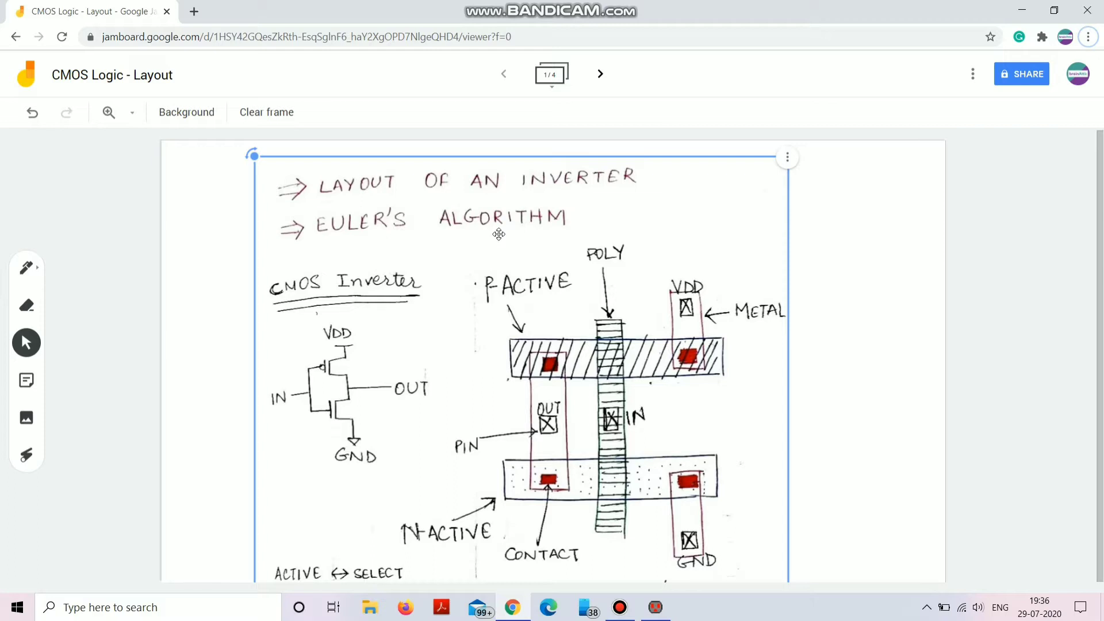
Move the handwritten CMOS inverter image up on the frame to reveal the Stick Diagram heading, and activate the laser pointer.
left_click(1096, 191)
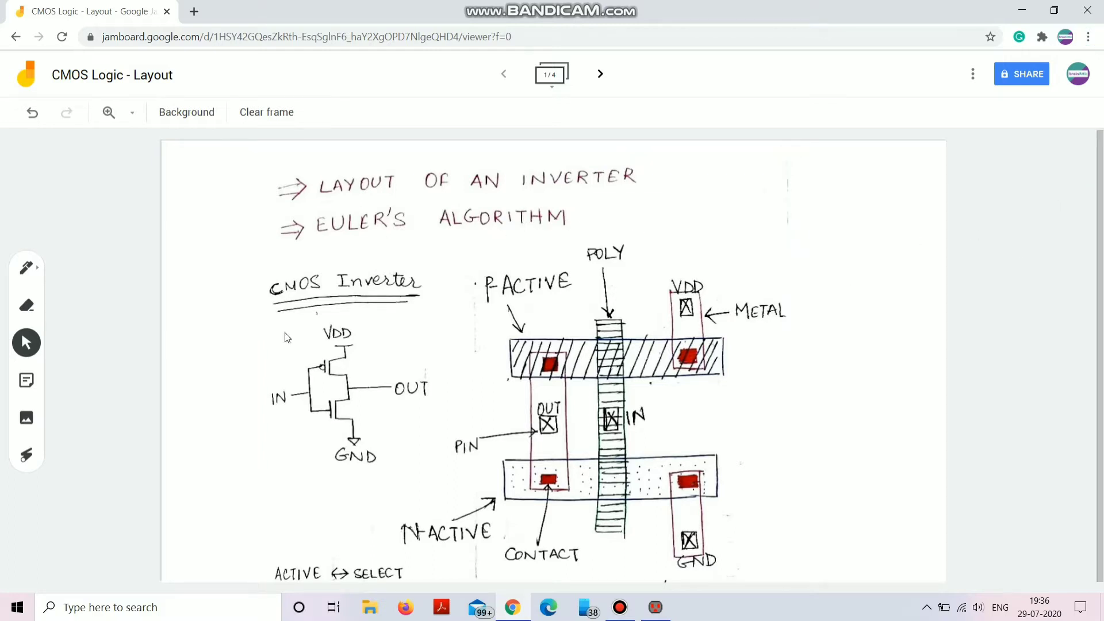
left_click_drag(491, 428, 496, 343)
left_click(18, 455)
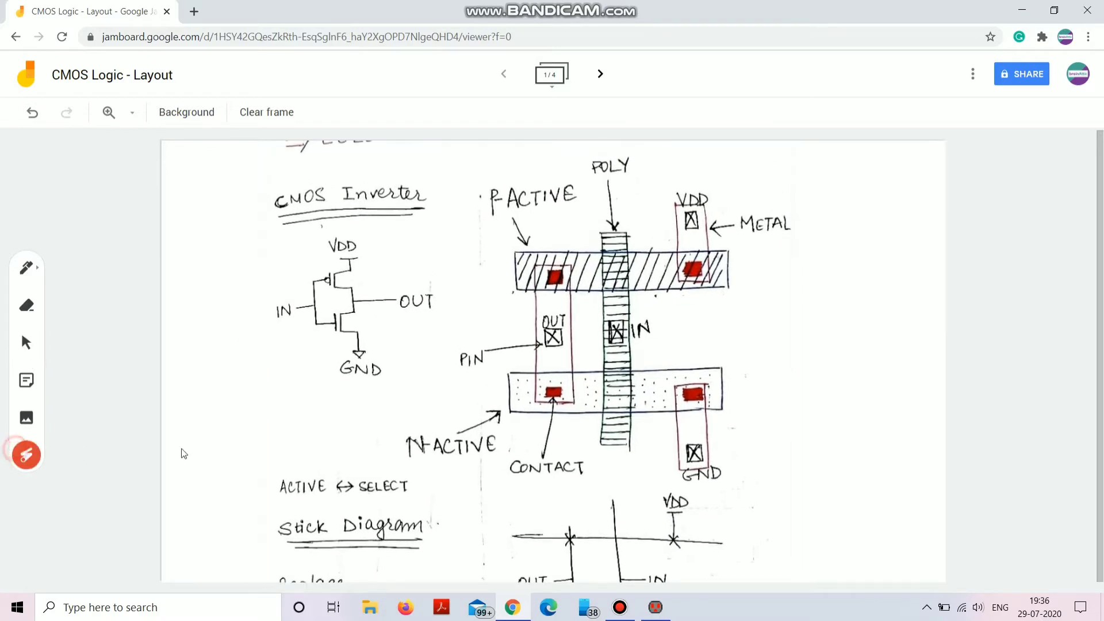
Trace the two transistors of the CMOS inverter schematic with the laser.
mouse_move(336, 244)
left_mouse_down()
mouse_move(278, 338)
mouse_move(390, 359)
left_mouse_up()
mouse_move(404, 252)
left_mouse_down()
mouse_move(339, 249)
mouse_move(371, 261)
left_mouse_up()
left_click_drag(361, 316, 388, 311)
Mark the P-active strip and the VDD metal above it in the layout drawing with the laser.
mouse_move(534, 242)
left_mouse_down()
mouse_move(506, 281)
mouse_move(656, 291)
mouse_move(658, 244)
mouse_move(520, 254)
mouse_move(533, 254)
left_mouse_up()
mouse_move(684, 184)
left_mouse_down()
mouse_move(679, 267)
mouse_move(713, 276)
mouse_move(708, 213)
mouse_move(711, 226)
mouse_move(687, 295)
mouse_move(706, 253)
mouse_move(690, 253)
mouse_move(697, 280)
mouse_move(687, 260)
left_mouse_up()
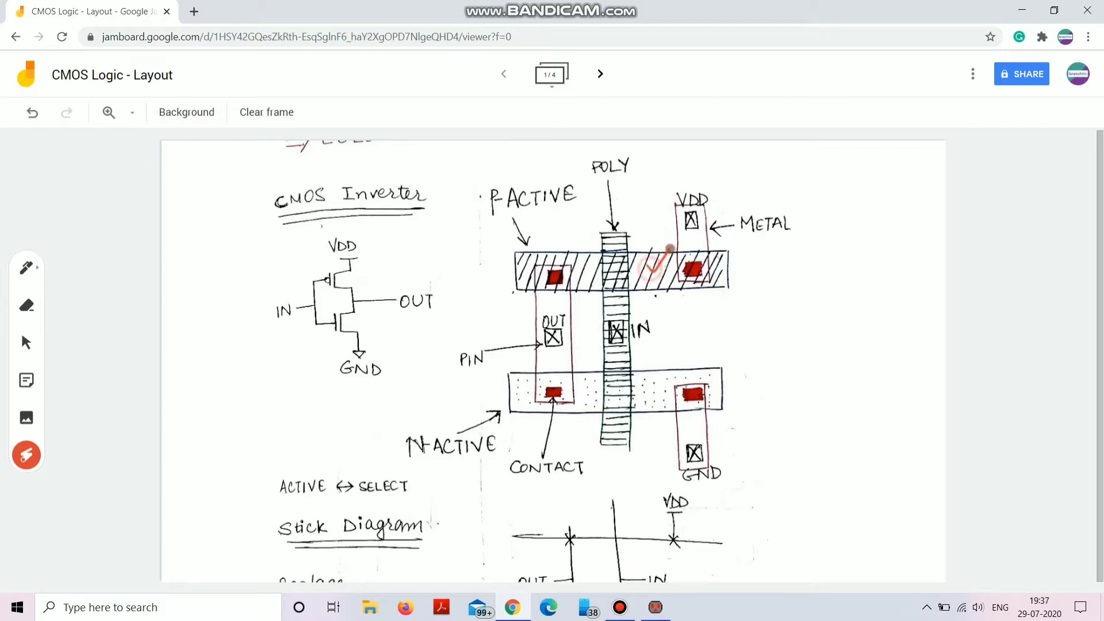
left_click_drag(684, 240, 705, 225)
left_click_drag(685, 240, 707, 230)
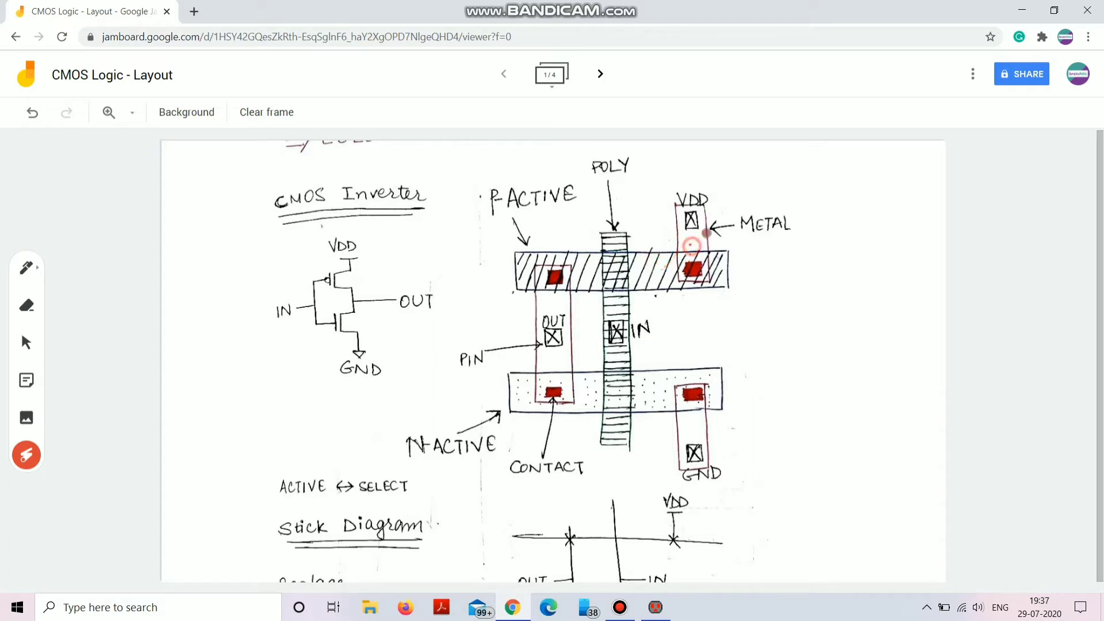
Outline the whole P-active strip with the laser and point out the ACTIVE ↔ SELECT note below the schematic.
mouse_move(509, 216)
left_mouse_down()
mouse_move(528, 243)
mouse_move(502, 271)
mouse_move(528, 256)
mouse_move(522, 279)
mouse_move(533, 282)
mouse_move(553, 262)
mouse_move(723, 256)
mouse_move(673, 297)
mouse_move(520, 278)
mouse_move(592, 250)
left_mouse_up()
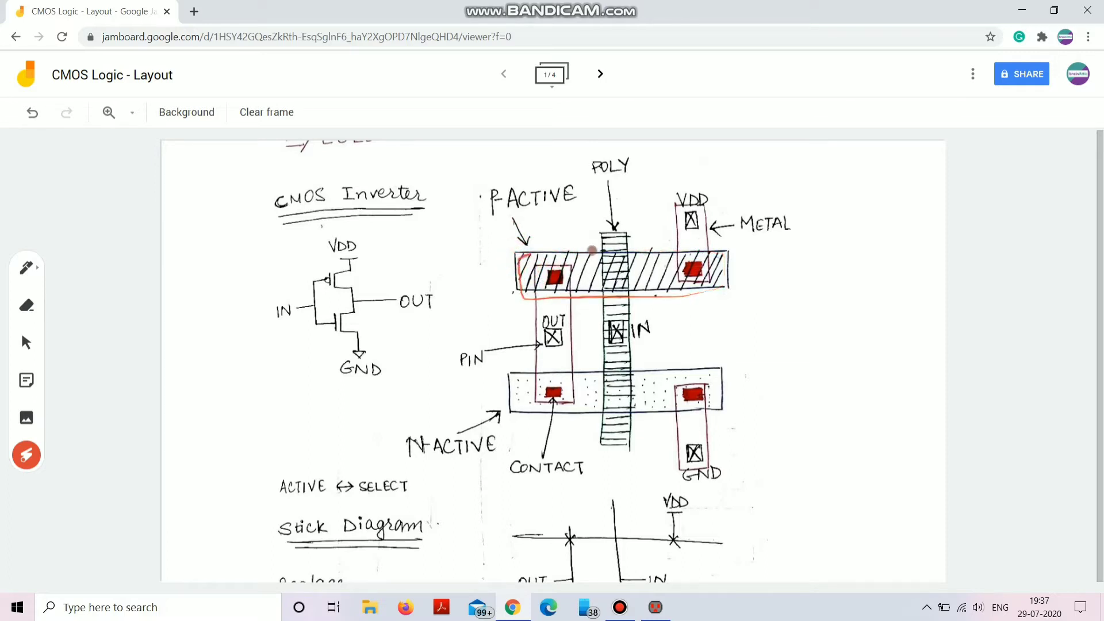
mouse_move(486, 214)
left_mouse_down()
mouse_move(567, 189)
mouse_move(527, 219)
left_mouse_up()
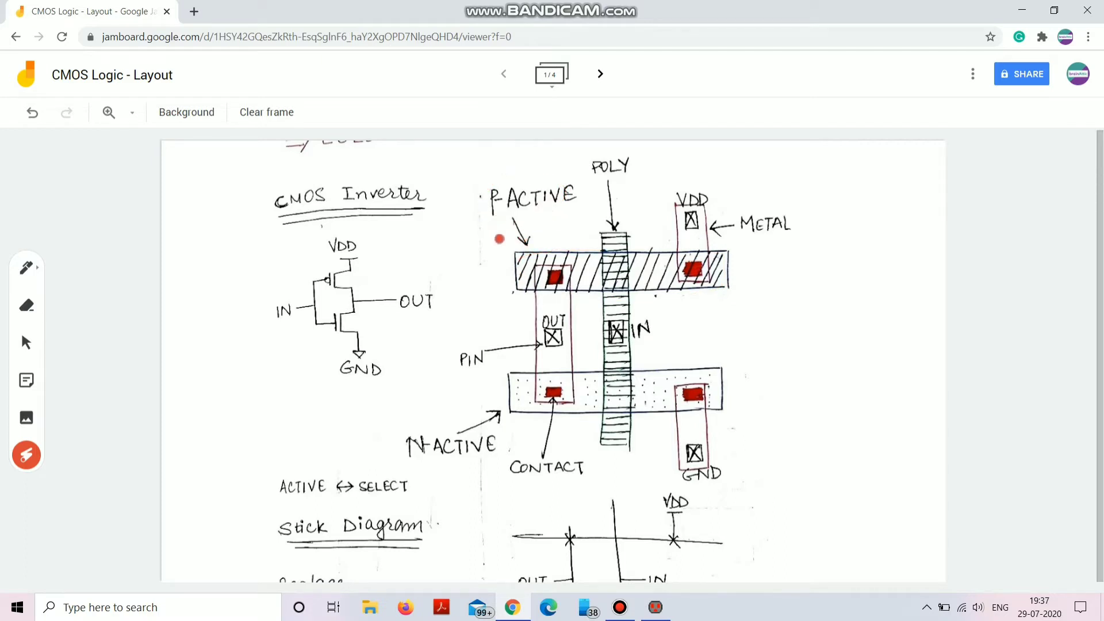
mouse_move(491, 219)
left_mouse_down()
mouse_move(506, 338)
mouse_move(771, 297)
mouse_move(690, 207)
mouse_move(504, 236)
left_mouse_up()
mouse_move(505, 306)
left_mouse_down()
mouse_move(753, 288)
mouse_move(633, 193)
mouse_move(514, 270)
mouse_move(744, 324)
left_mouse_up()
mouse_move(483, 256)
left_mouse_down()
mouse_move(483, 310)
mouse_move(764, 298)
mouse_move(741, 217)
left_mouse_up()
mouse_move(545, 203)
left_mouse_down()
mouse_move(509, 204)
mouse_move(477, 322)
mouse_move(827, 221)
mouse_move(480, 217)
mouse_move(507, 279)
left_mouse_up()
mouse_move(614, 294)
left_mouse_down()
mouse_move(636, 247)
mouse_move(531, 247)
left_mouse_up()
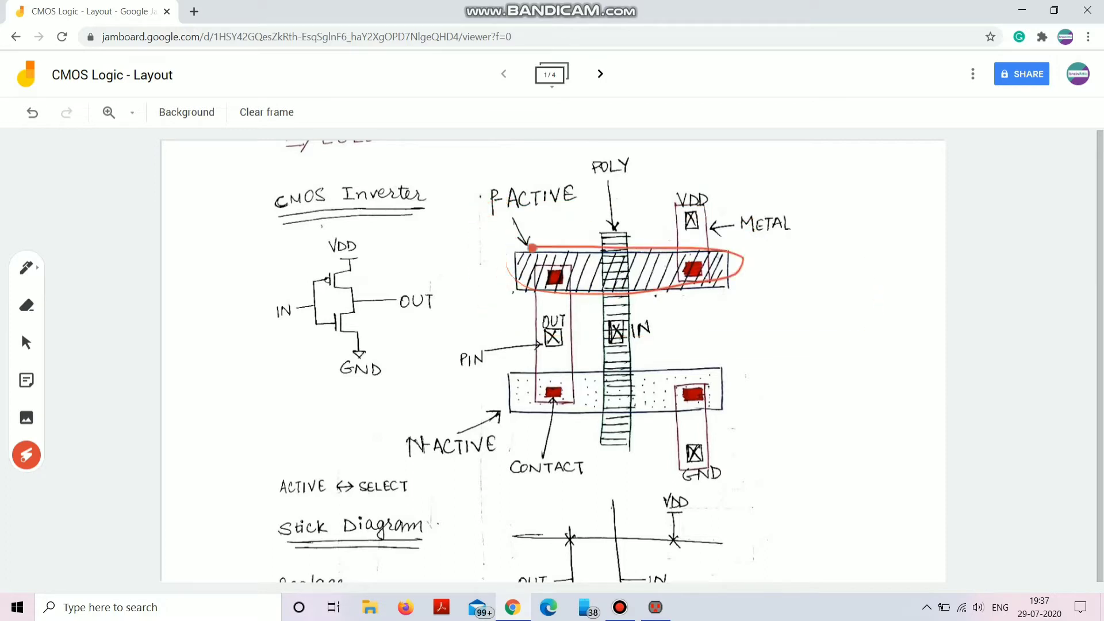
mouse_move(309, 490)
left_mouse_down()
mouse_move(275, 468)
mouse_move(402, 502)
mouse_move(245, 460)
left_mouse_up()
mouse_move(333, 474)
left_mouse_down()
mouse_move(287, 493)
mouse_move(368, 471)
mouse_move(275, 486)
mouse_move(338, 499)
mouse_move(364, 467)
mouse_move(287, 474)
mouse_move(278, 485)
left_mouse_up()
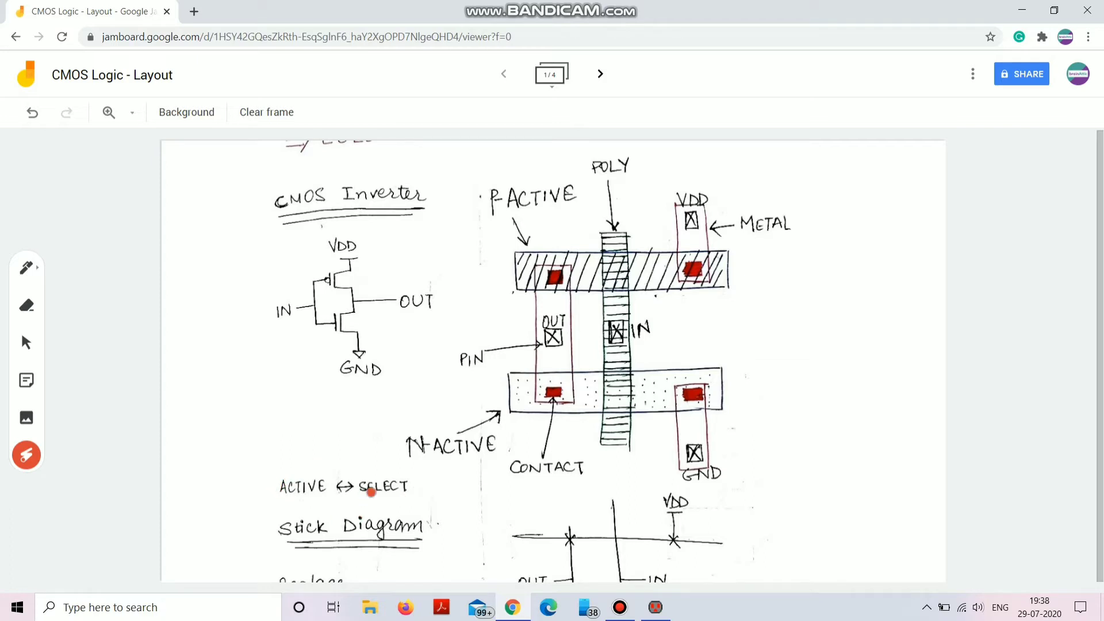
Point out the P-active areas on both sides of the poly crossing with the laser, relating them to the schematic's transistors.
mouse_move(500, 227)
left_mouse_down()
mouse_move(585, 206)
mouse_move(471, 212)
mouse_move(517, 223)
mouse_move(508, 277)
left_mouse_up()
left_click_drag(510, 262, 544, 250)
mouse_move(636, 284)
left_mouse_down()
mouse_move(638, 393)
mouse_move(623, 457)
mouse_move(600, 382)
mouse_move(600, 235)
mouse_move(625, 245)
mouse_move(632, 414)
mouse_move(616, 447)
mouse_move(603, 166)
mouse_move(583, 165)
mouse_move(592, 145)
mouse_move(618, 295)
mouse_move(598, 246)
left_mouse_up()
mouse_move(594, 285)
left_mouse_down()
mouse_move(630, 274)
mouse_move(611, 262)
mouse_move(621, 250)
left_mouse_up()
mouse_move(370, 308)
left_mouse_down()
mouse_move(346, 280)
mouse_move(324, 285)
mouse_move(332, 277)
left_mouse_up()
mouse_move(635, 249)
left_mouse_down()
mouse_move(636, 285)
mouse_move(690, 265)
left_mouse_up()
mouse_move(558, 271)
left_mouse_down()
mouse_move(553, 288)
mouse_move(540, 283)
mouse_move(557, 258)
mouse_move(552, 297)
mouse_move(546, 289)
left_mouse_up()
left_click_drag(681, 262, 697, 260)
mouse_move(541, 274)
left_mouse_down()
mouse_move(611, 262)
mouse_move(628, 277)
left_mouse_up()
Mark the N-active strip in the layout with the laser and trace the matching transistor terminals in the schematic.
mouse_move(600, 361)
left_mouse_down()
mouse_move(570, 439)
mouse_move(784, 394)
mouse_move(468, 363)
mouse_move(472, 410)
mouse_move(638, 419)
mouse_move(710, 345)
mouse_move(473, 409)
mouse_move(806, 427)
mouse_move(431, 419)
mouse_move(412, 431)
mouse_move(432, 415)
mouse_move(502, 418)
mouse_move(507, 376)
mouse_move(579, 412)
mouse_move(722, 402)
mouse_move(667, 364)
mouse_move(508, 377)
mouse_move(655, 414)
mouse_move(717, 397)
mouse_move(588, 370)
mouse_move(501, 396)
mouse_move(667, 410)
mouse_move(725, 400)
left_mouse_up()
mouse_move(343, 328)
left_mouse_down()
mouse_move(344, 347)
mouse_move(356, 336)
left_mouse_up()
mouse_move(703, 371)
left_mouse_down()
mouse_move(670, 419)
mouse_move(682, 480)
mouse_move(712, 442)
mouse_move(689, 483)
mouse_move(718, 437)
mouse_move(673, 375)
left_mouse_up()
mouse_move(350, 285)
left_mouse_down()
mouse_move(350, 325)
mouse_move(363, 265)
mouse_move(369, 282)
left_mouse_up()
left_click_drag(364, 330, 377, 330)
mouse_move(351, 283)
left_mouse_down()
mouse_move(347, 314)
mouse_move(353, 282)
mouse_move(405, 301)
left_mouse_up()
Indicate the OUT and VDD metal in the layout and the VDD supply in the schematic with the laser.
mouse_move(527, 269)
left_mouse_down()
mouse_move(521, 302)
mouse_move(543, 404)
mouse_move(583, 285)
mouse_move(520, 339)
mouse_move(549, 406)
mouse_move(545, 251)
mouse_move(547, 355)
mouse_move(550, 309)
left_mouse_up()
left_click_drag(683, 230, 684, 198)
mouse_move(546, 309)
left_mouse_down()
mouse_move(542, 344)
mouse_move(578, 339)
mouse_move(560, 352)
mouse_move(554, 310)
mouse_move(546, 349)
mouse_move(547, 310)
left_mouse_up()
mouse_move(331, 232)
left_mouse_down()
mouse_move(271, 363)
mouse_move(392, 244)
left_mouse_up()
Relate the schematic's OUT node to the left P-active contact and the OUT pin in the layout using laser strokes.
mouse_move(570, 168)
left_mouse_down()
mouse_move(529, 201)
mouse_move(722, 372)
mouse_move(642, 230)
mouse_move(623, 268)
mouse_move(437, 264)
mouse_move(494, 256)
mouse_move(426, 286)
mouse_move(528, 270)
mouse_move(531, 245)
mouse_move(504, 263)
left_mouse_up()
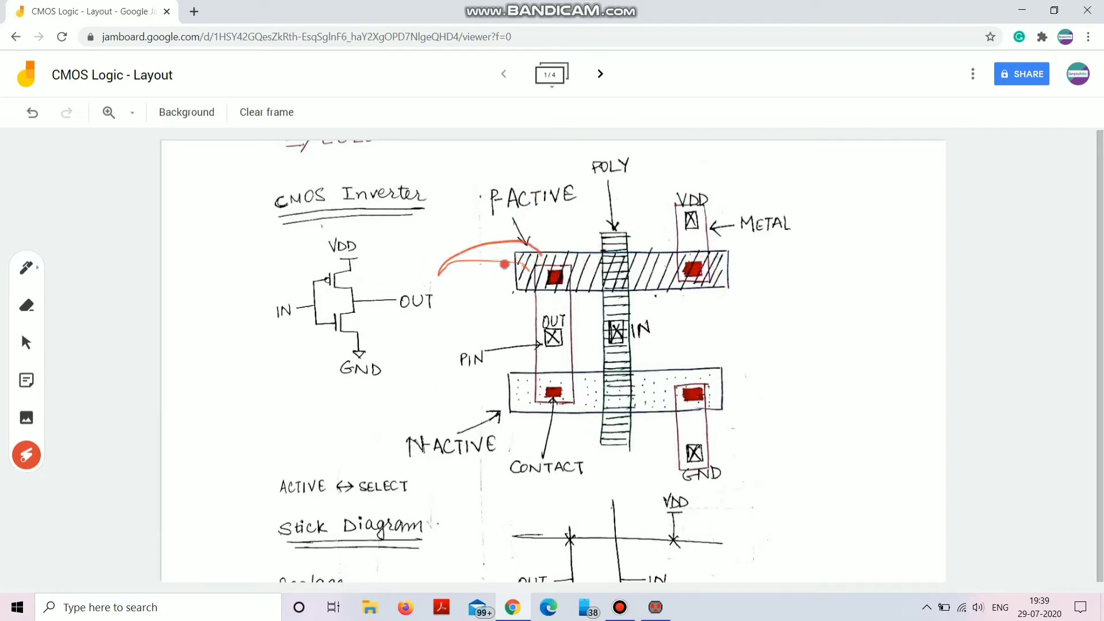
mouse_move(300, 247)
left_mouse_down()
mouse_move(285, 297)
mouse_move(468, 332)
left_mouse_up()
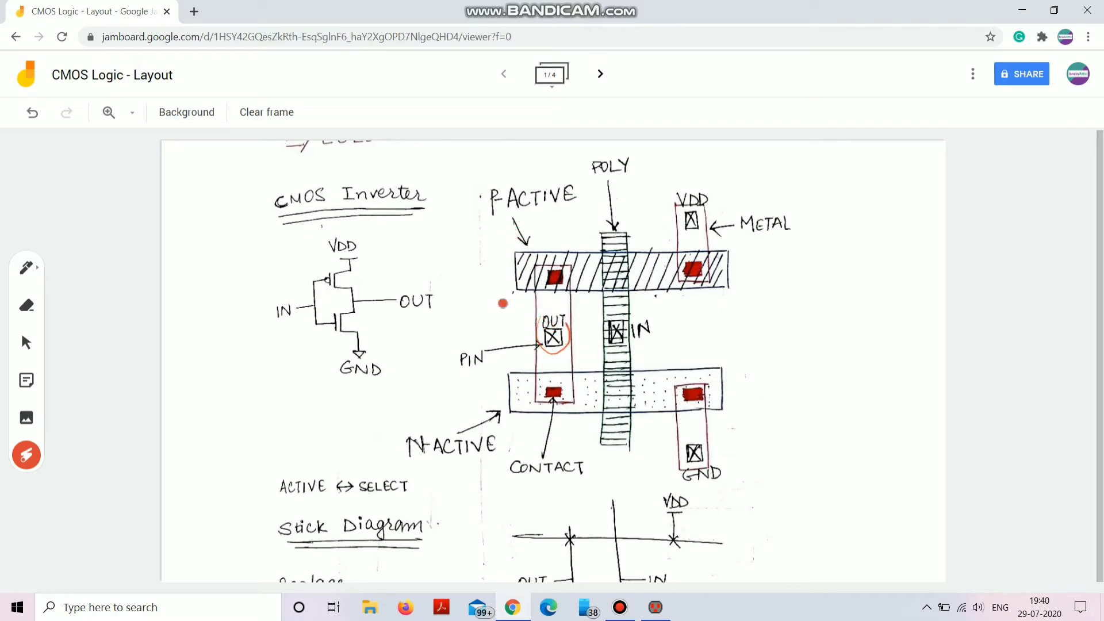
left_click_drag(532, 316, 423, 277)
mouse_move(505, 287)
left_mouse_down()
mouse_move(528, 305)
mouse_move(509, 315)
left_mouse_up()
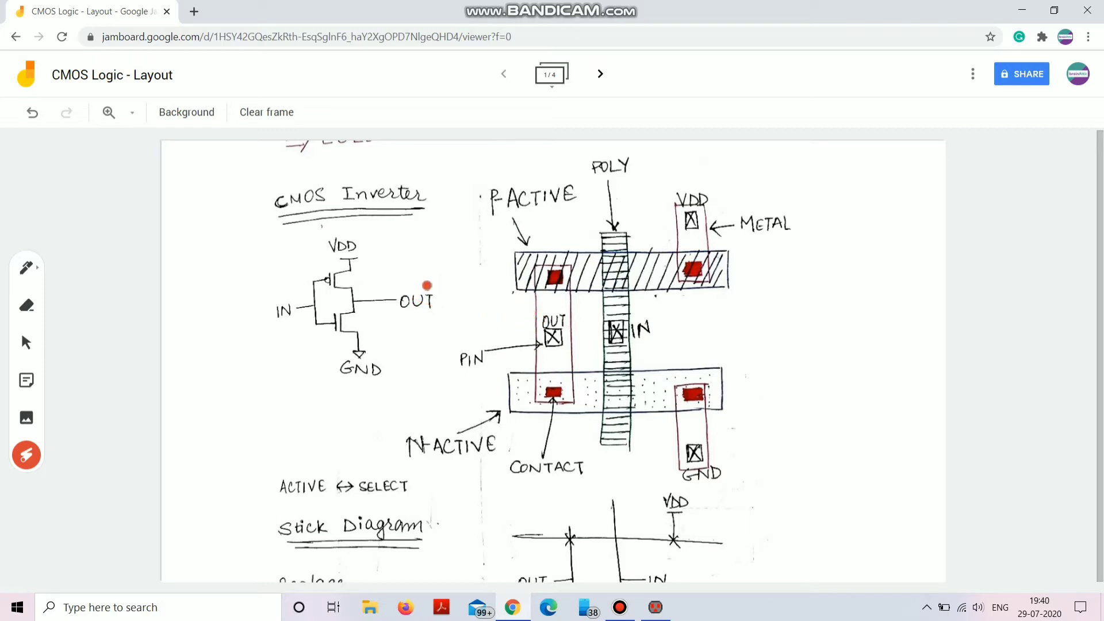